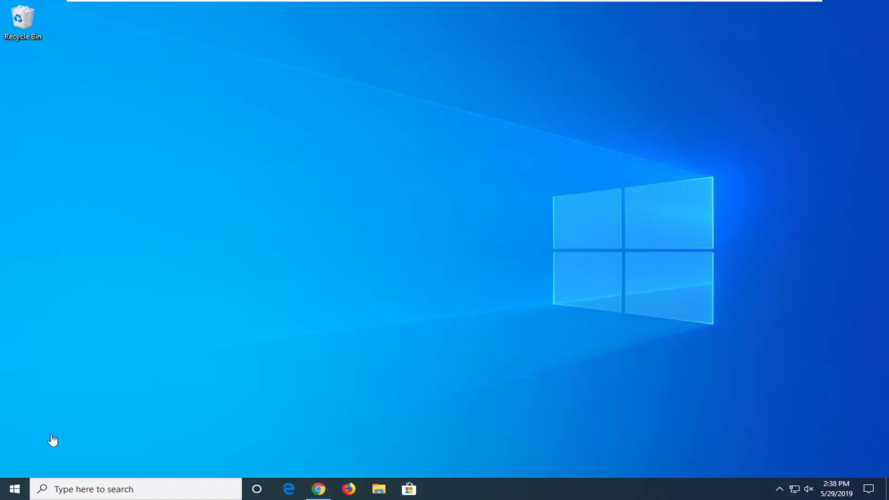
Search 'system restore' and open the Create a restore point settings in System Properties
click(14, 490)
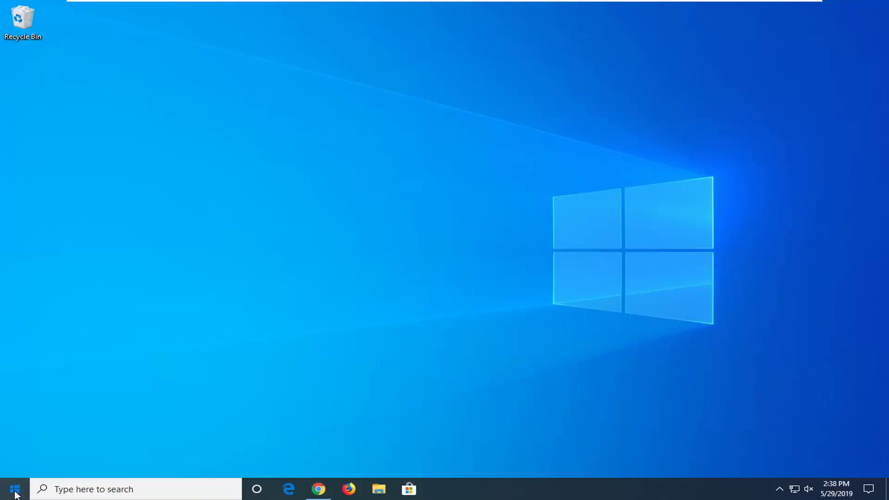
text(sys)
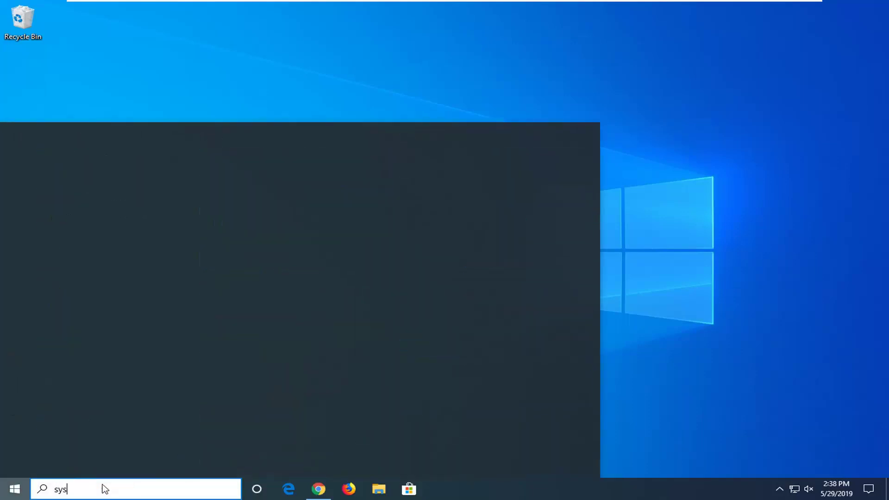
text(tem r)
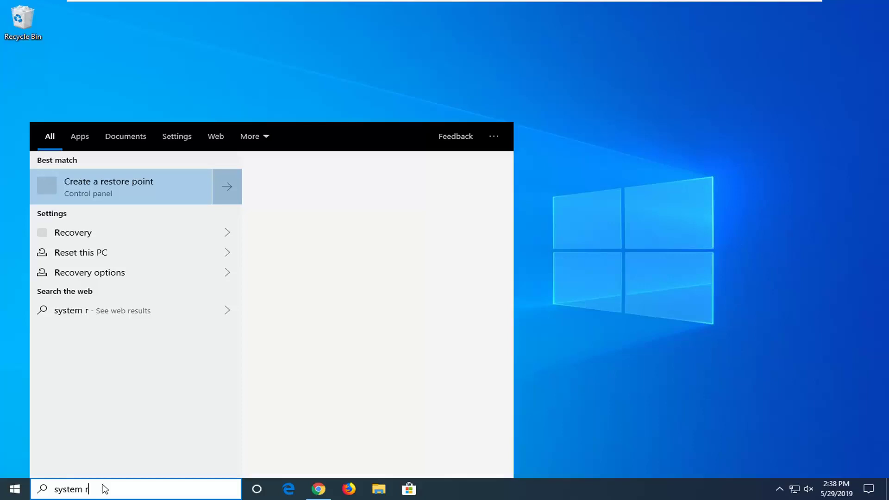
text(estore)
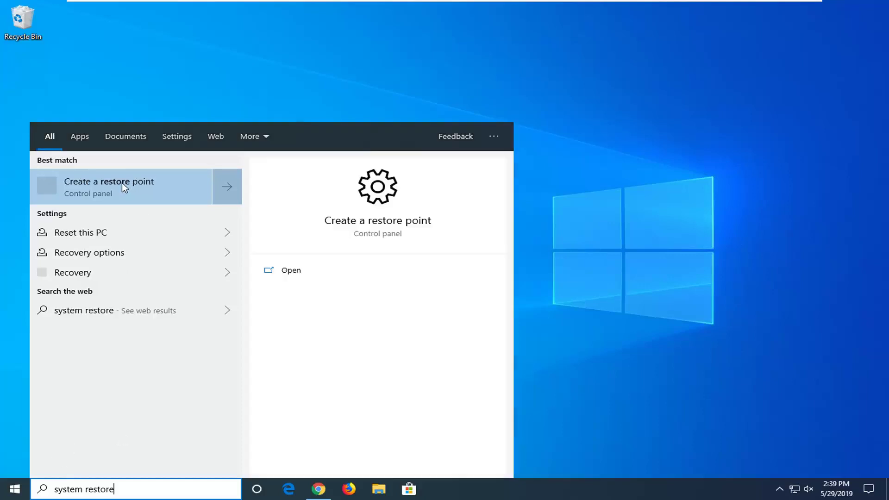
click(125, 186)
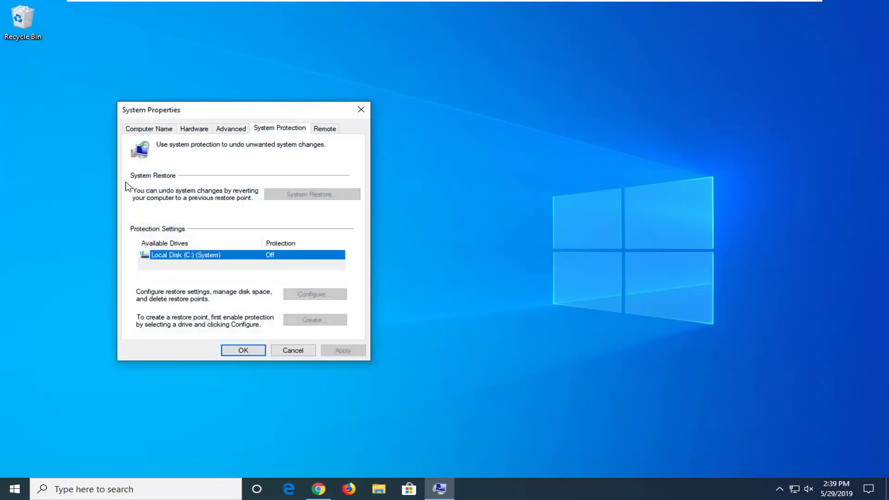
drag(180, 113, 336, 109)
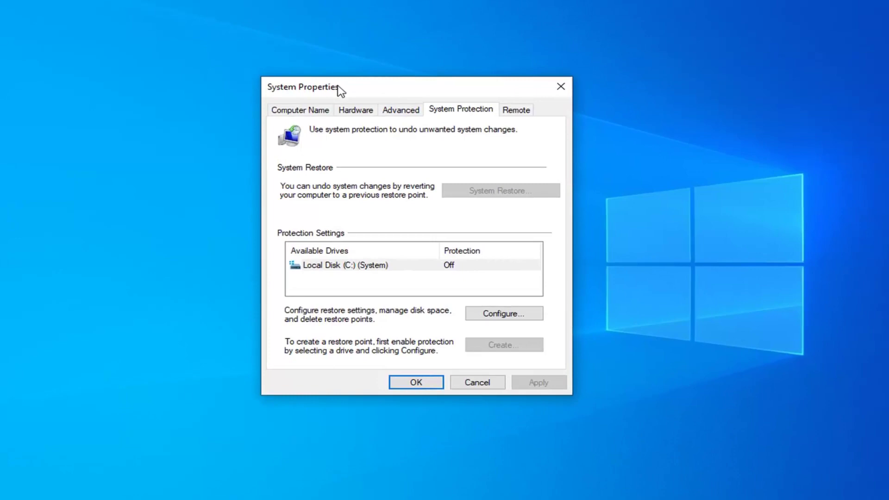
drag(341, 91, 366, 84)
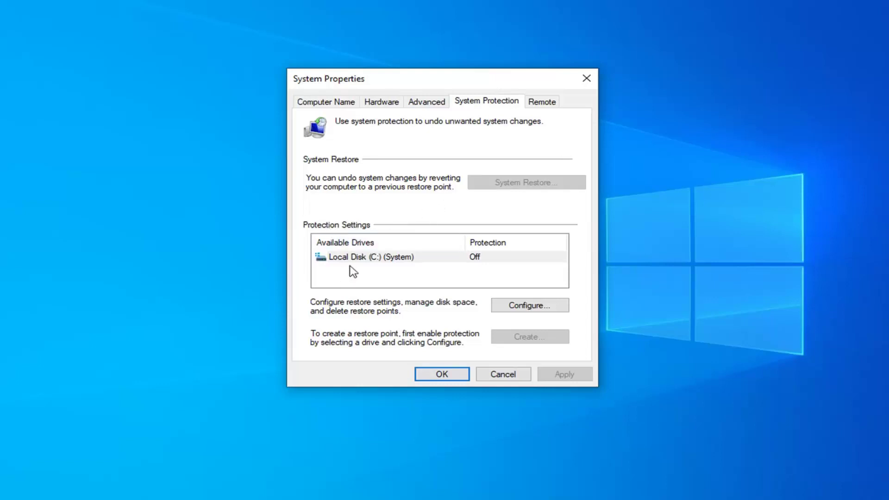
Turn on system protection for Local Disk (C:) and apply the setting
click(362, 258)
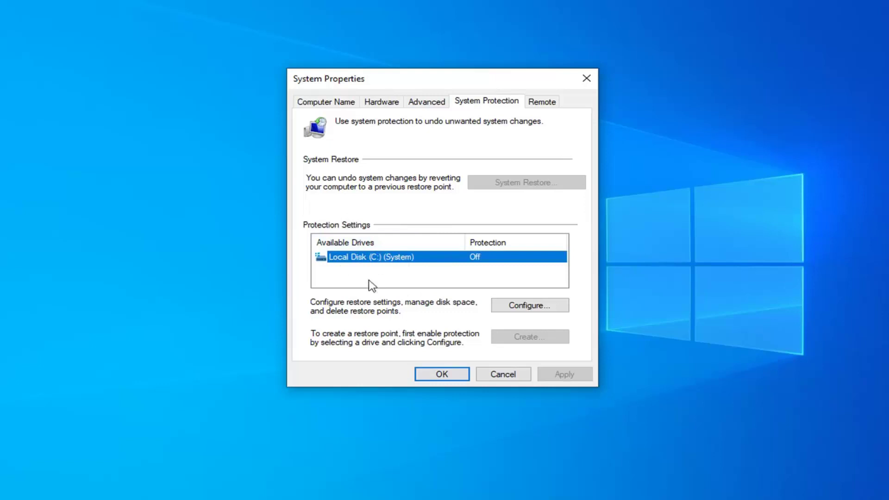
click(532, 312)
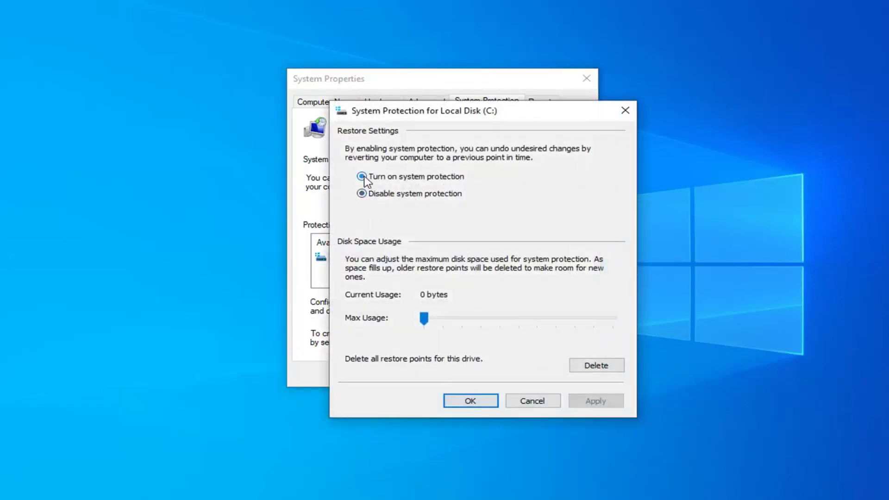
click(362, 176)
drag(405, 112, 383, 83)
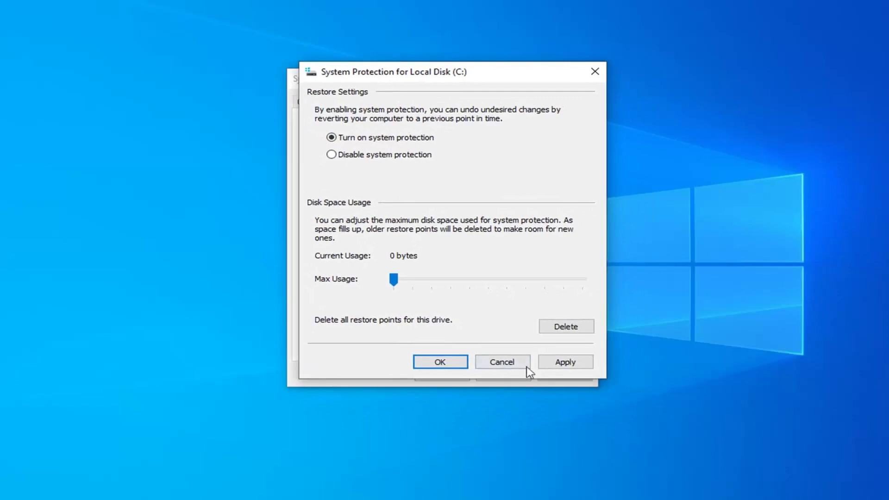
click(575, 365)
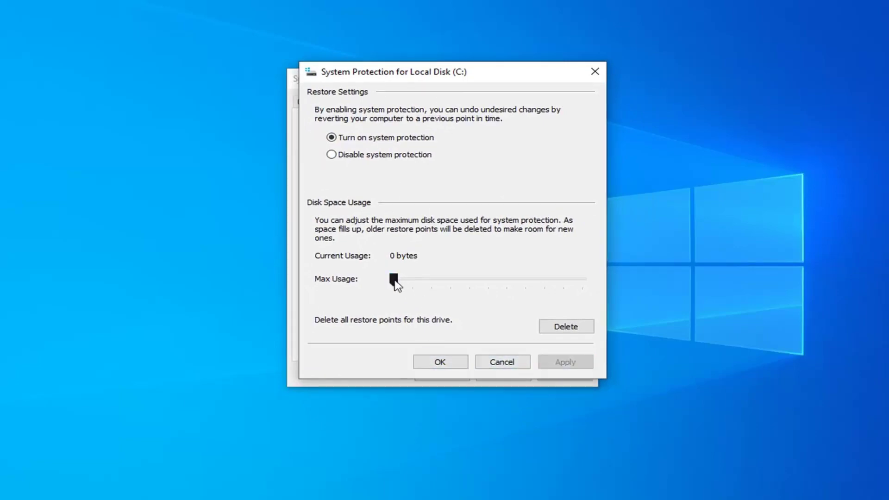
click(440, 363)
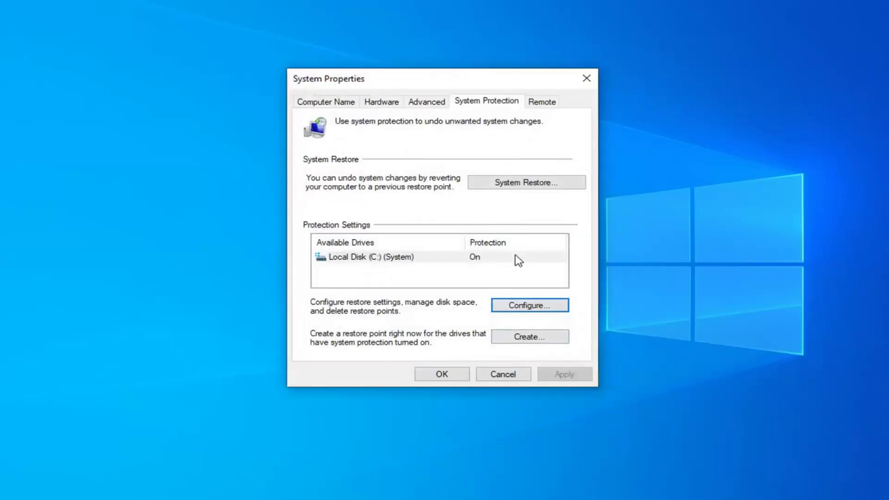
Create a new restore point with the description 5.29.19
click(524, 340)
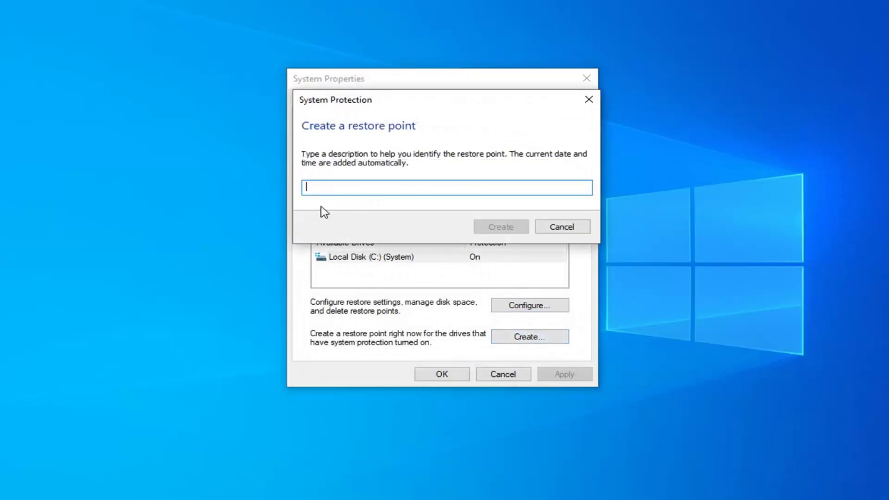
text(S)
key(BackSpace)
text(5.29.19)
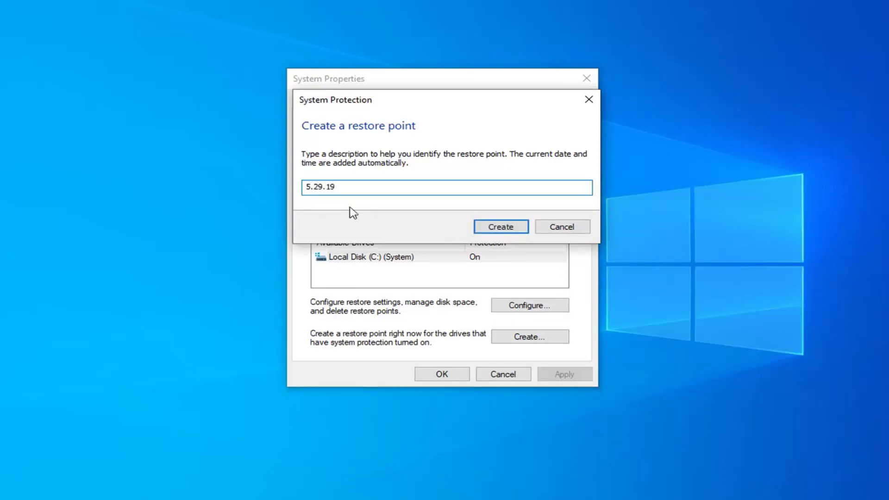
click(495, 228)
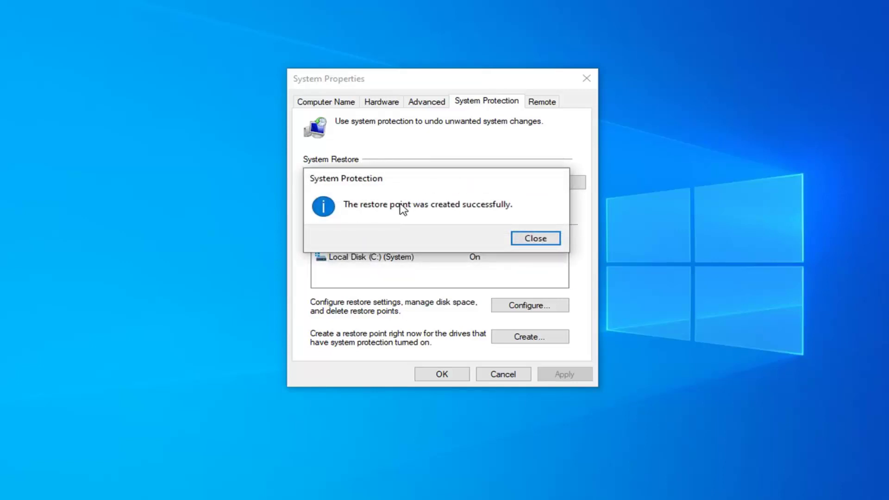
Dismiss the success message and find the 5/29/2019 restore point in the System Restore wizard
click(542, 242)
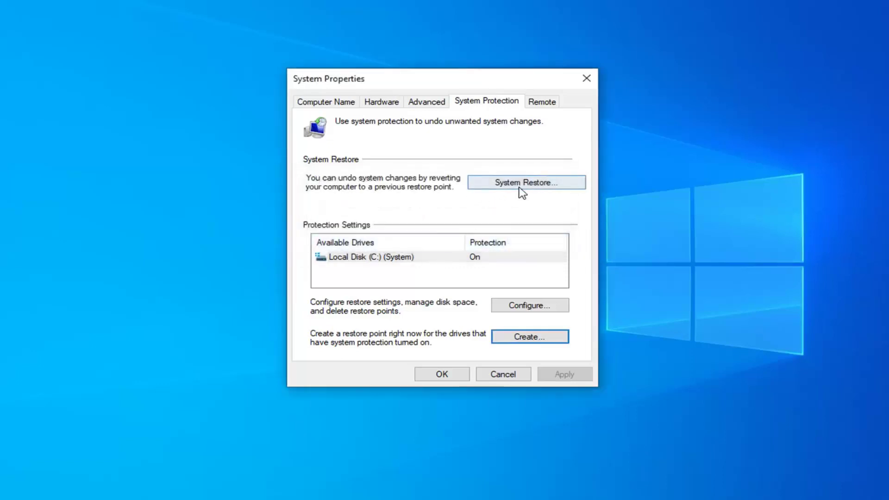
click(497, 188)
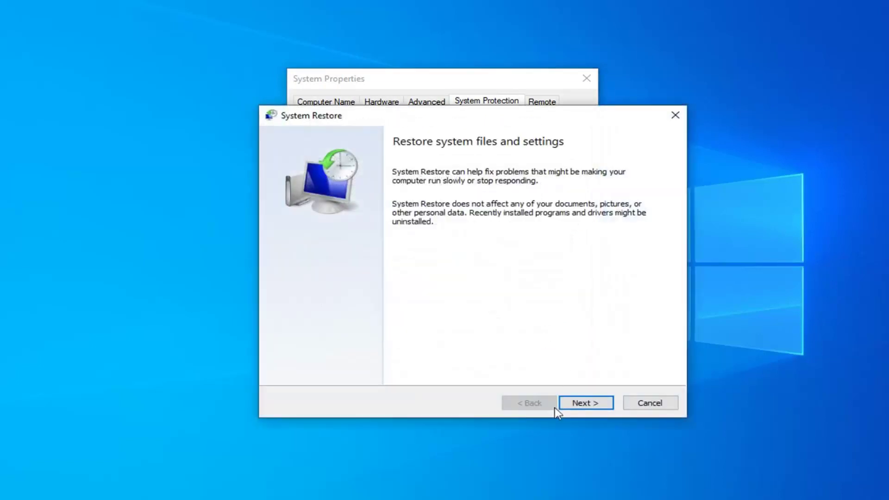
click(604, 409)
click(319, 229)
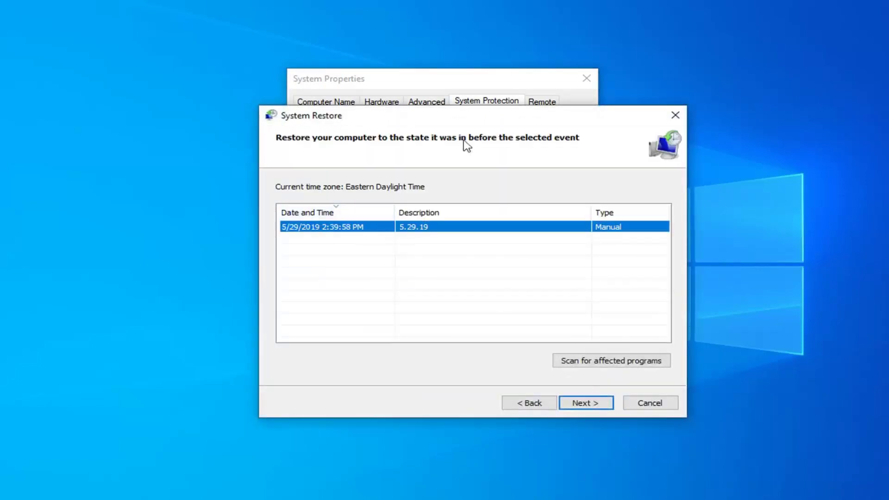
drag(426, 120, 418, 97)
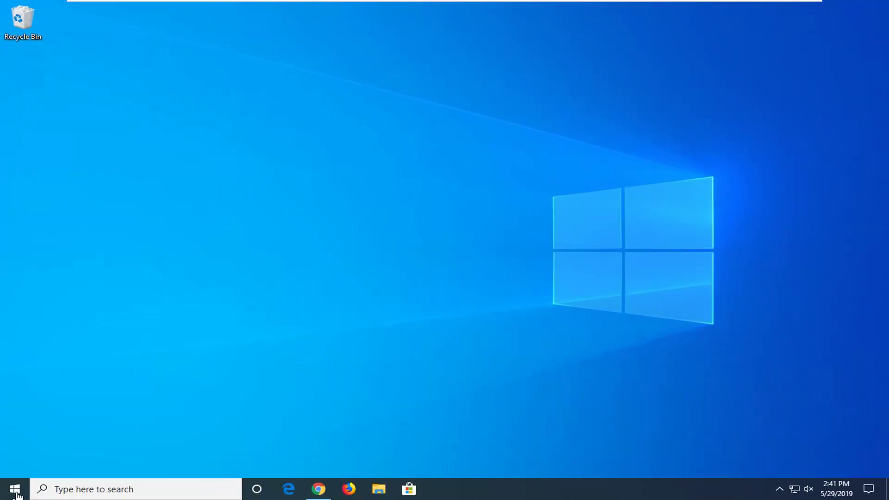
Search 'file explorer' in the Start menu and launch the File Explorer app
click(12, 492)
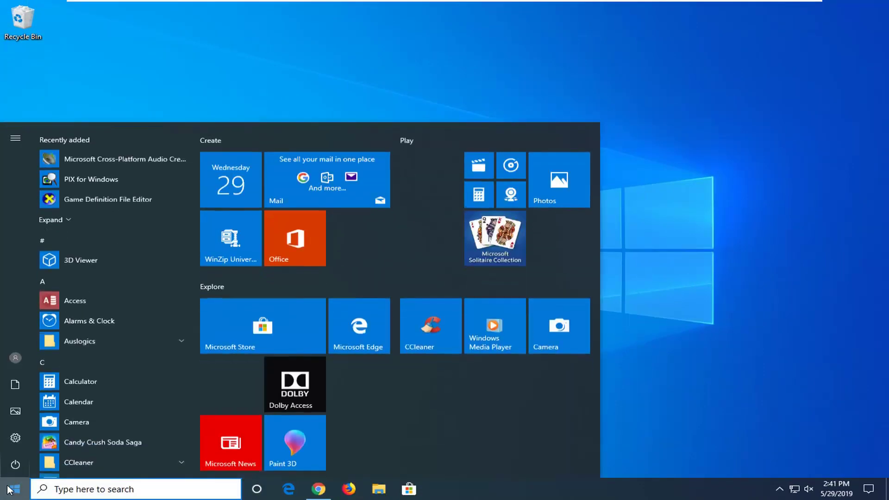
text(file explorer)
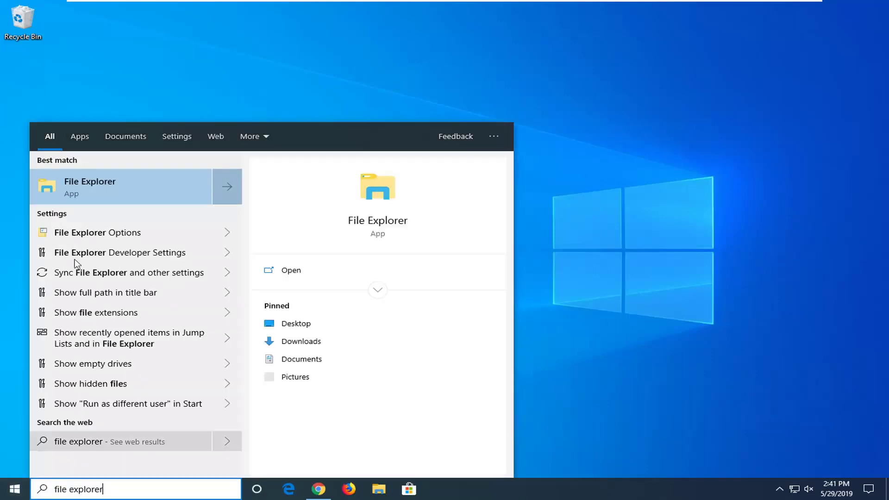
click(77, 187)
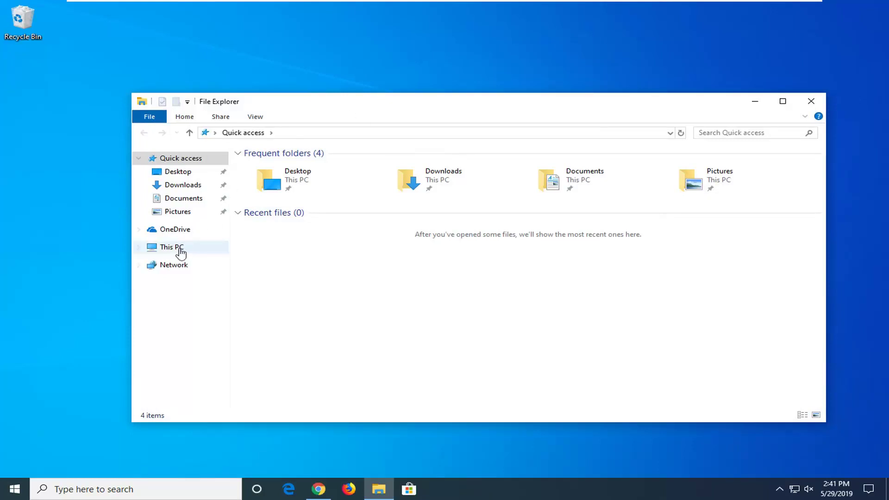
Browse This PC > Local Disk (C:) > Windows, check the View options, and open System32
click(180, 252)
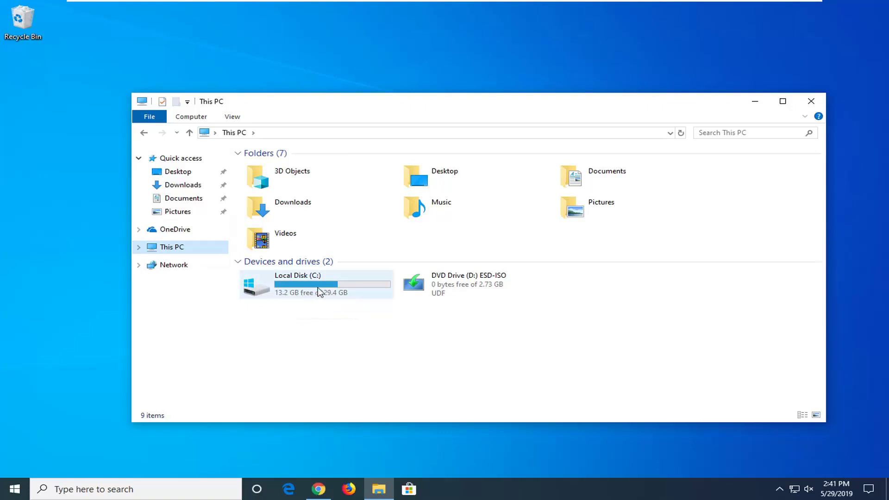
double_click(333, 287)
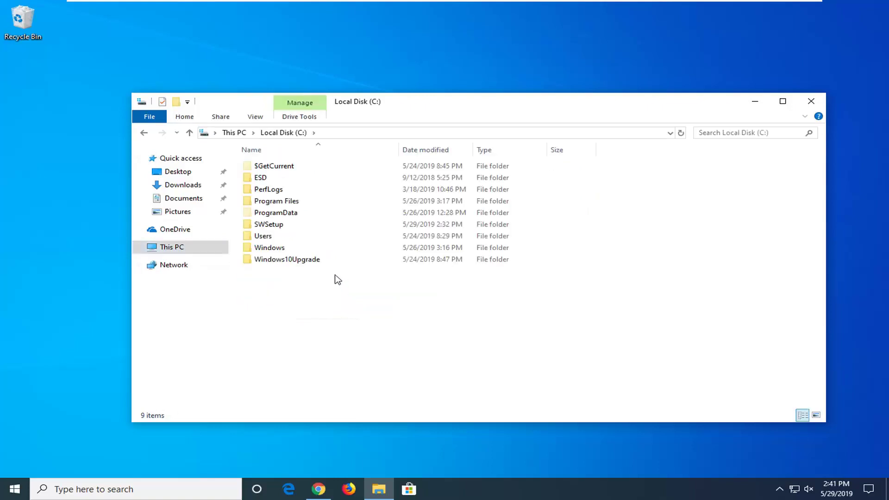
double_click(263, 252)
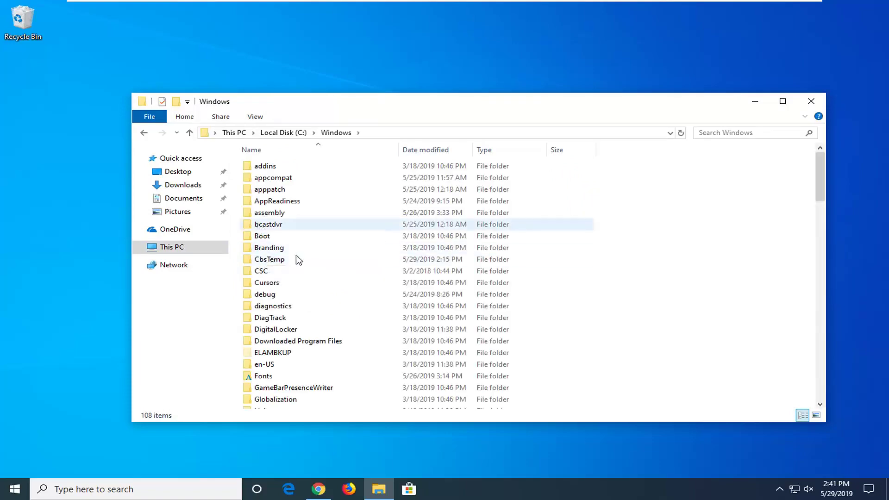
scroll(299, 264, down, 7)
scroll(299, 268, down, 9)
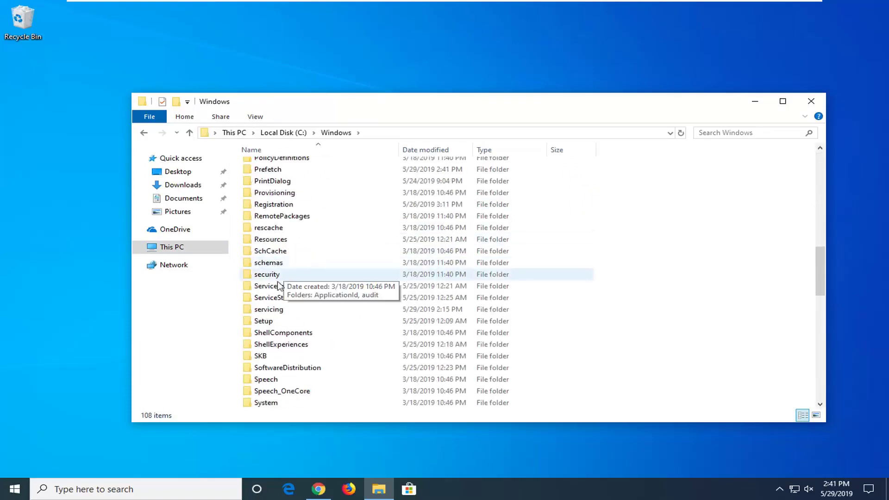
click(268, 344)
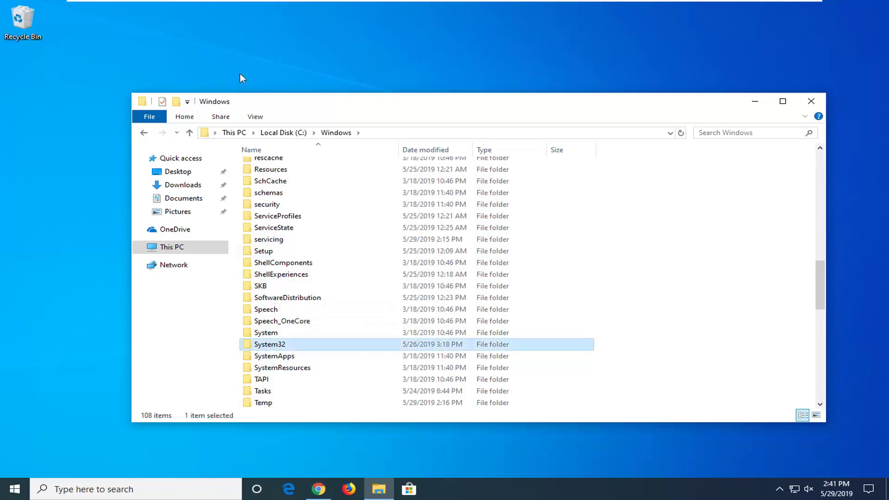
click(261, 119)
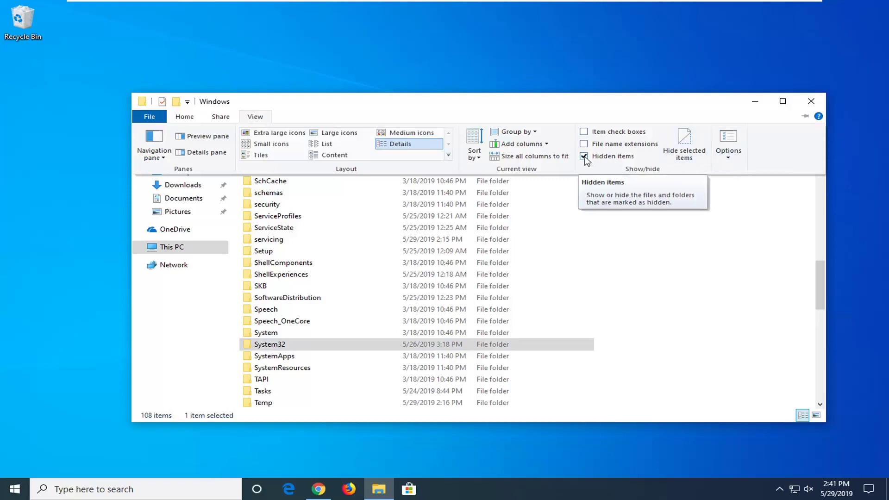
click(231, 338)
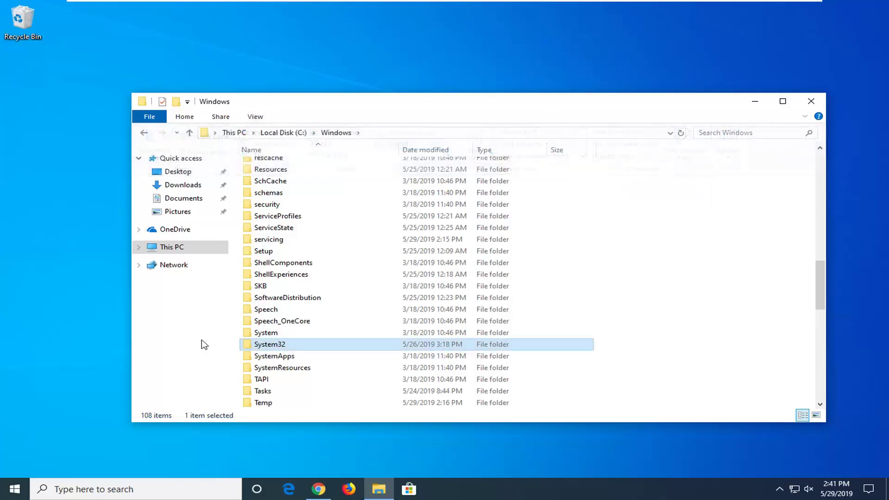
double_click(274, 348)
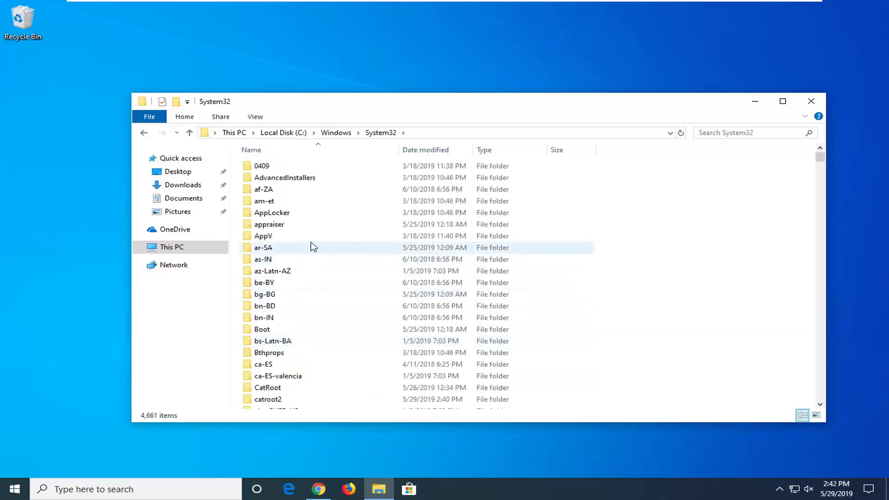
Locate the Tasks folder in the System32 listing and open it
scroll(308, 254, down, 6)
scroll(298, 282, down, 20)
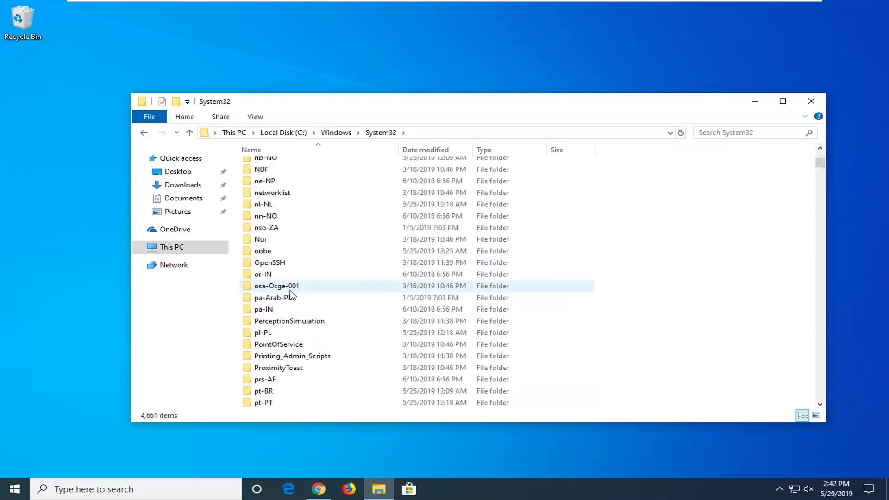
scroll(292, 295, down, 6)
scroll(294, 299, up, 4)
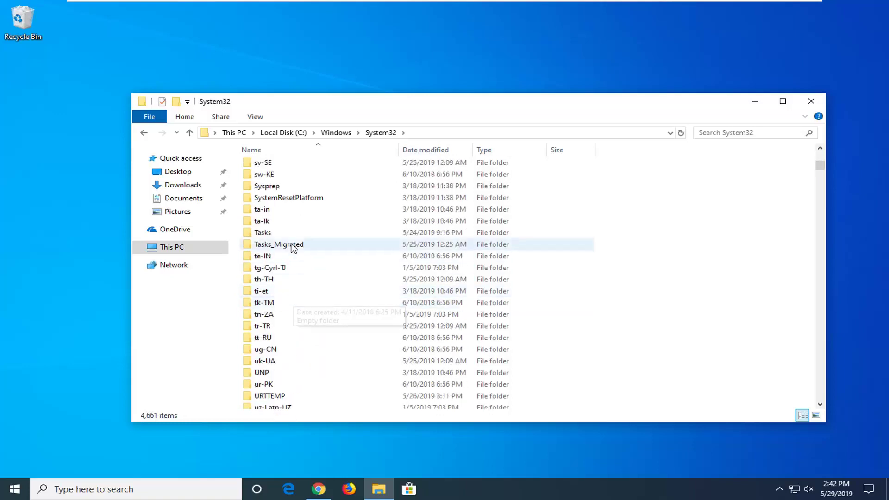
click(267, 234)
double_click(268, 236)
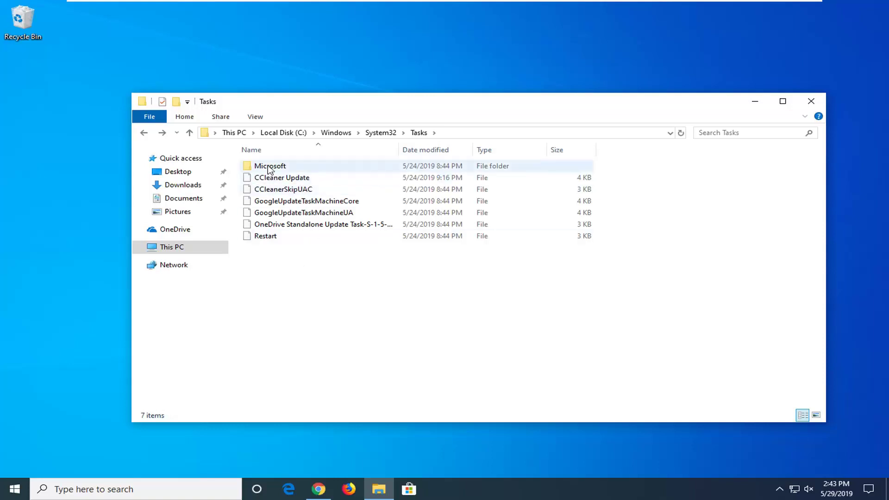
click(289, 169)
double_click(289, 169)
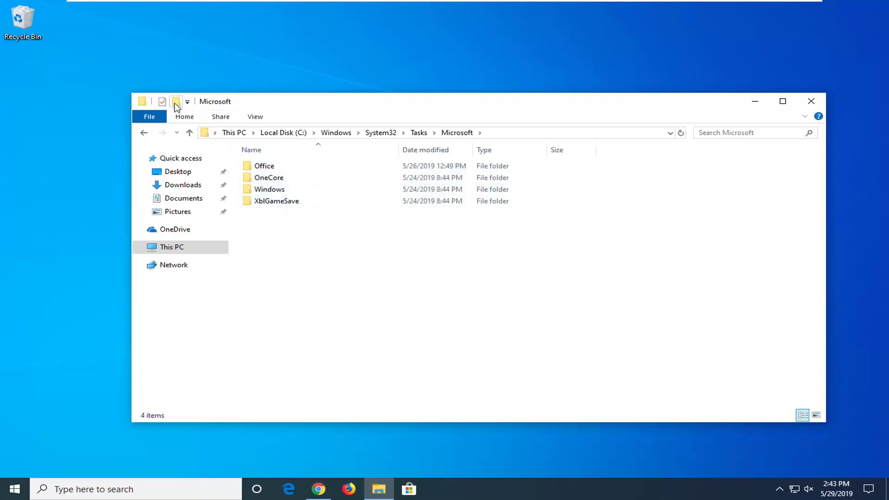
click(144, 133)
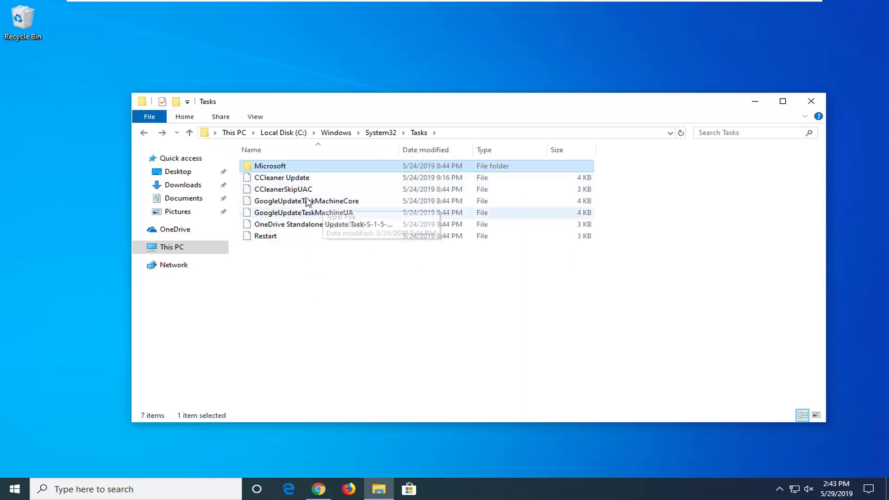
click(275, 184)
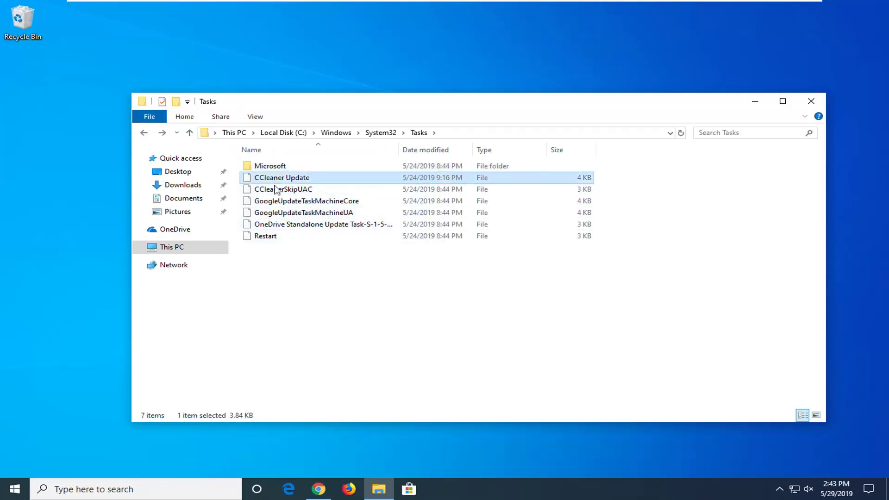
click(266, 239)
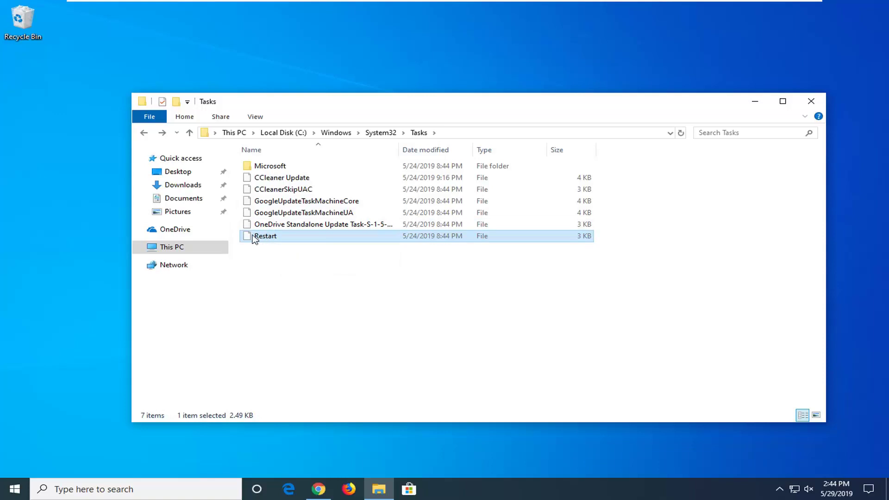
Delete the Restart task file using its right-click menu
right_click(268, 241)
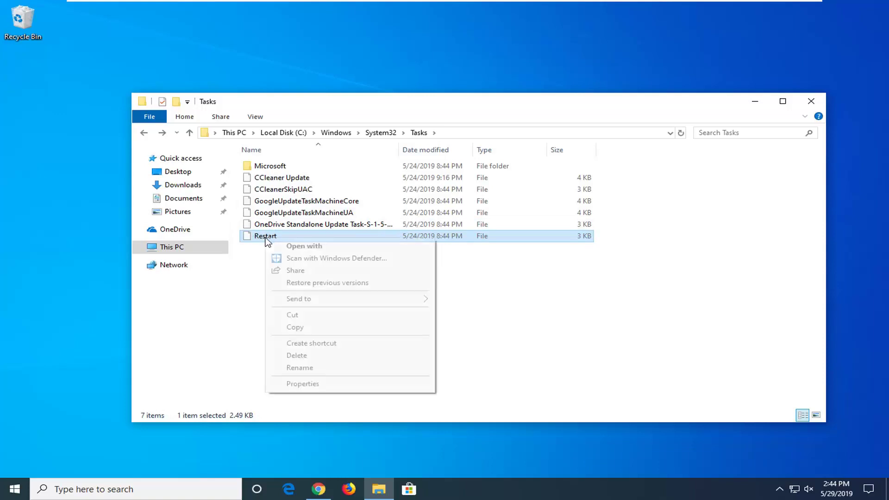
click(297, 355)
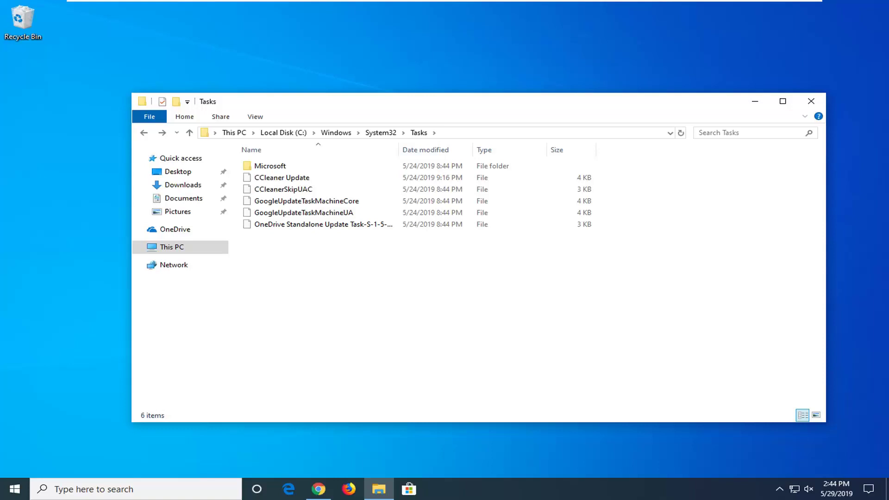
click(810, 102)
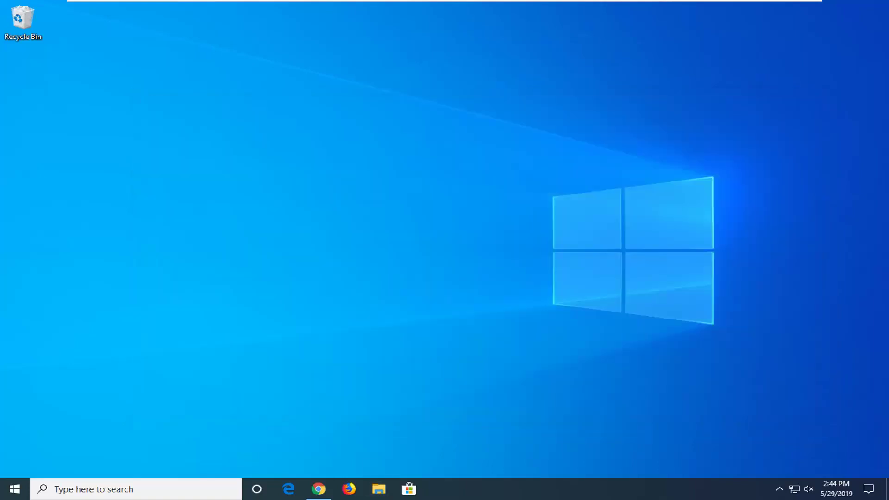